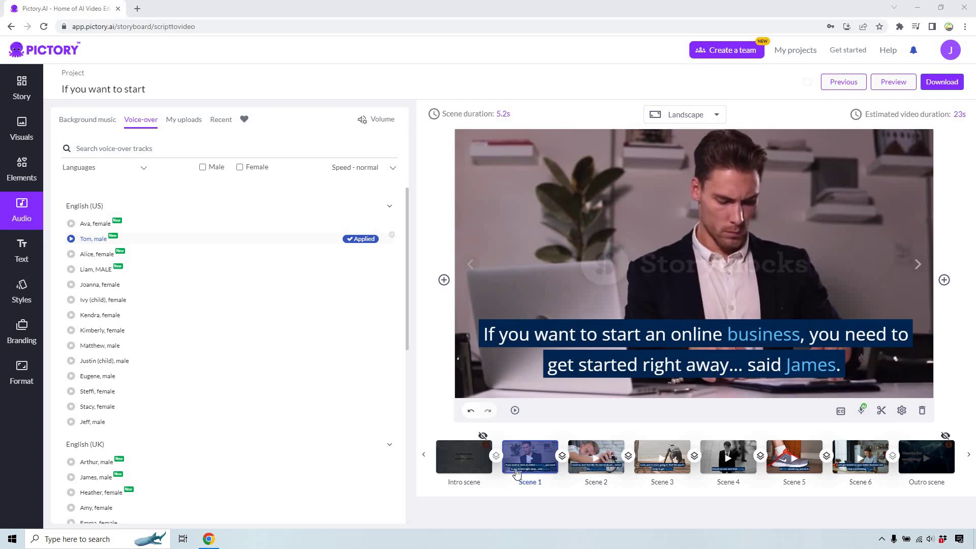
Browse Scenes 2, 4 and 6 of the storyboard, then return to Scene 1
{"action": "left_click", "coordinate": [599, 447]}
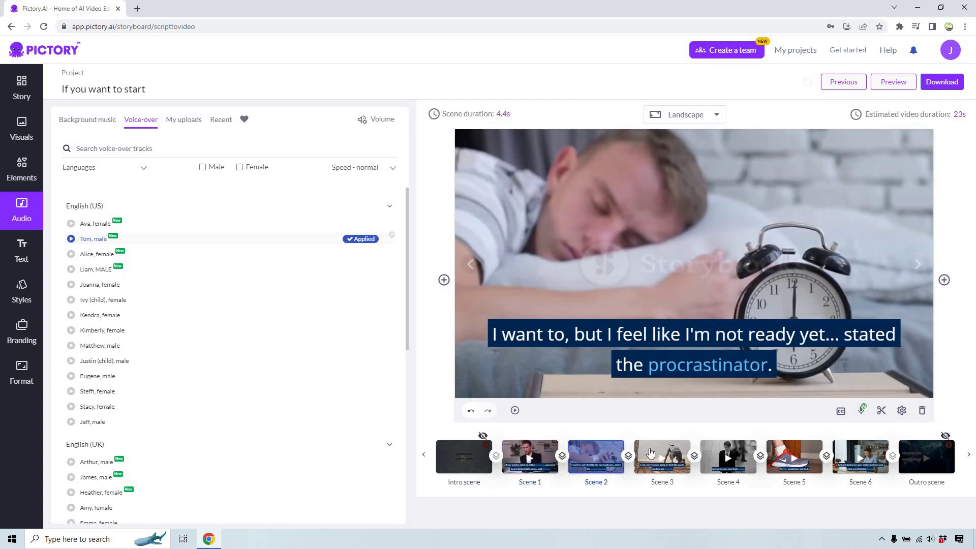
{"action": "left_click", "coordinate": [732, 445]}
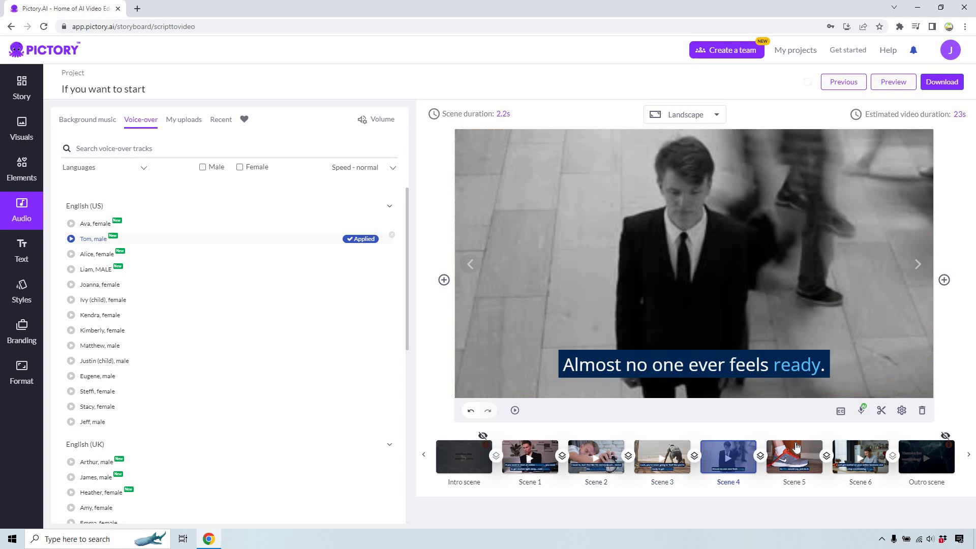
{"action": "left_click", "coordinate": [878, 448]}
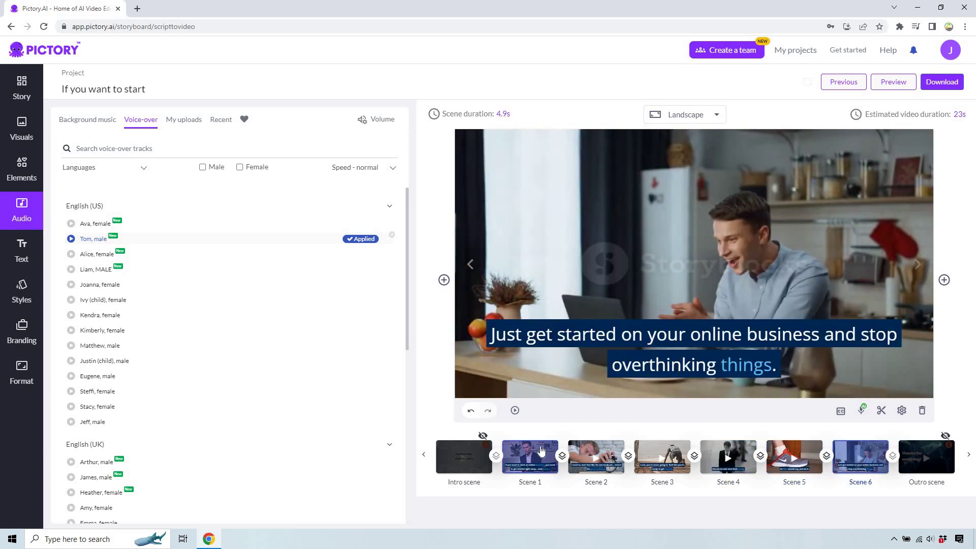
{"action": "left_click", "coordinate": [541, 450]}
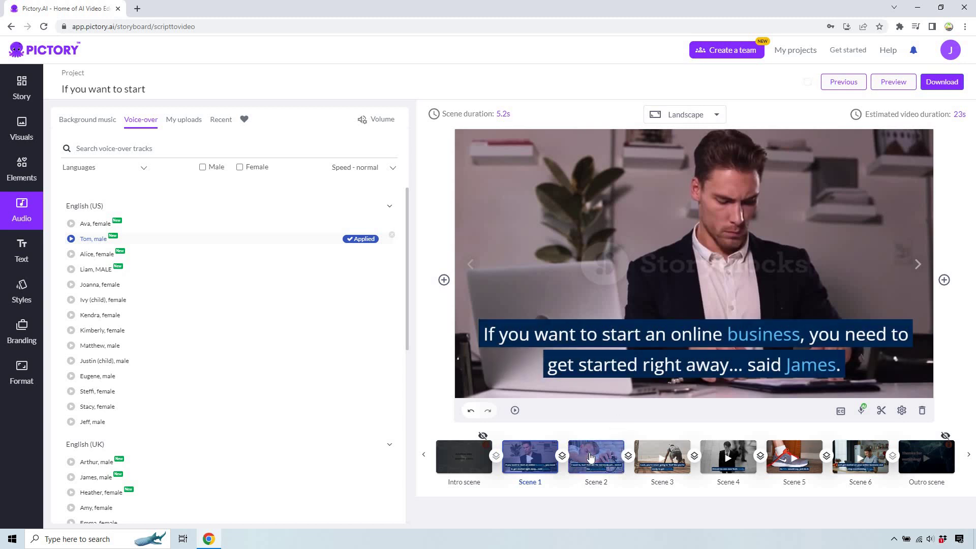
{"action": "left_click", "coordinate": [621, 444]}
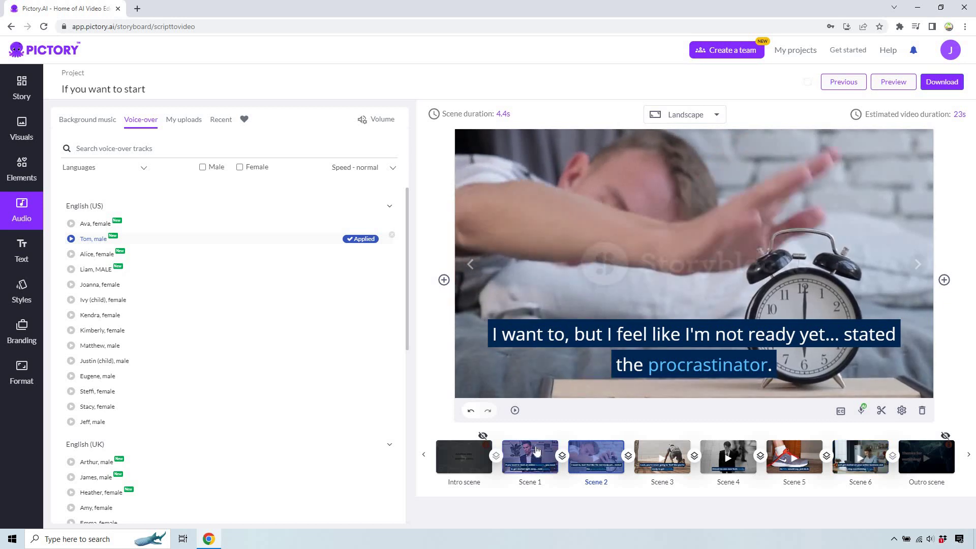
{"action": "left_click", "coordinate": [536, 450]}
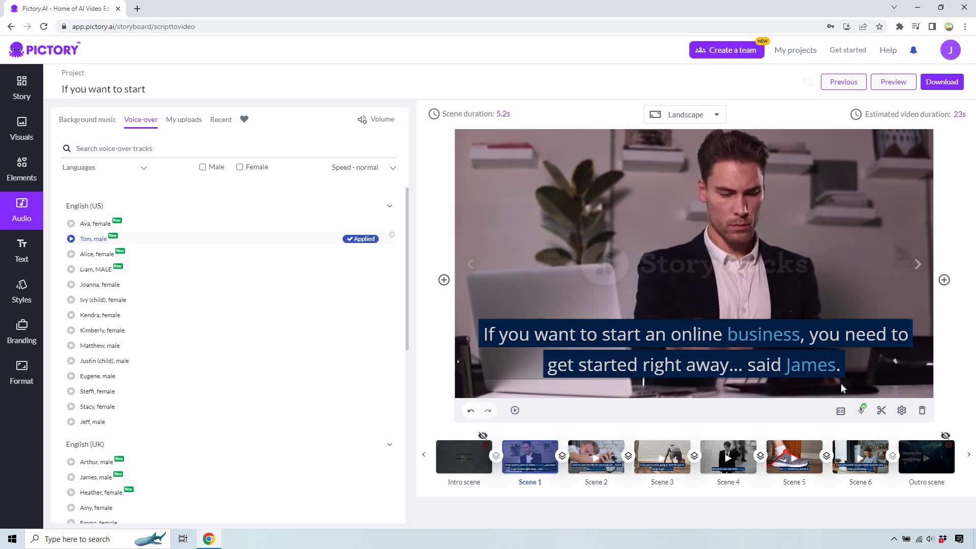
Record, save and apply a 4-second voice-over to Scene 1, making it 4.6s long
{"action": "left_click", "coordinate": [862, 411]}
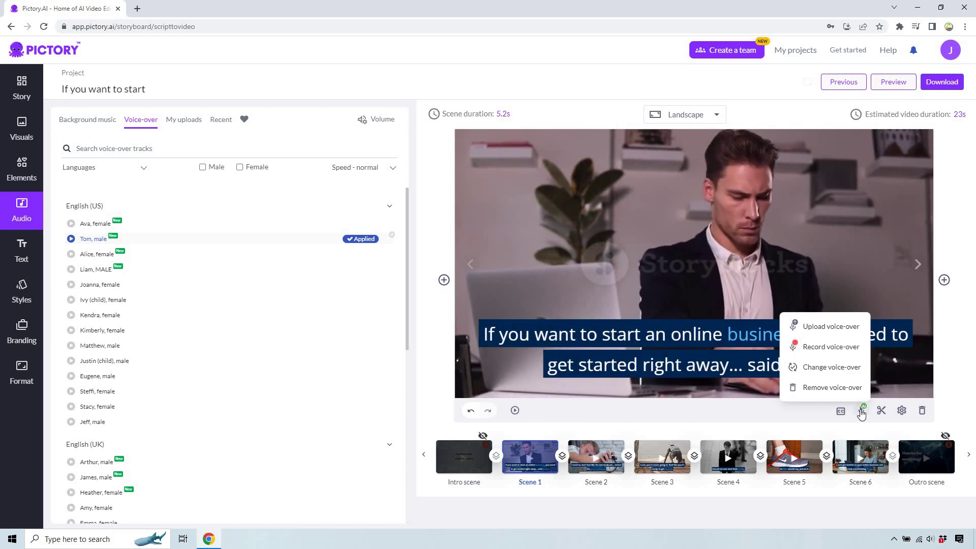
{"action": "left_click", "coordinate": [853, 352]}
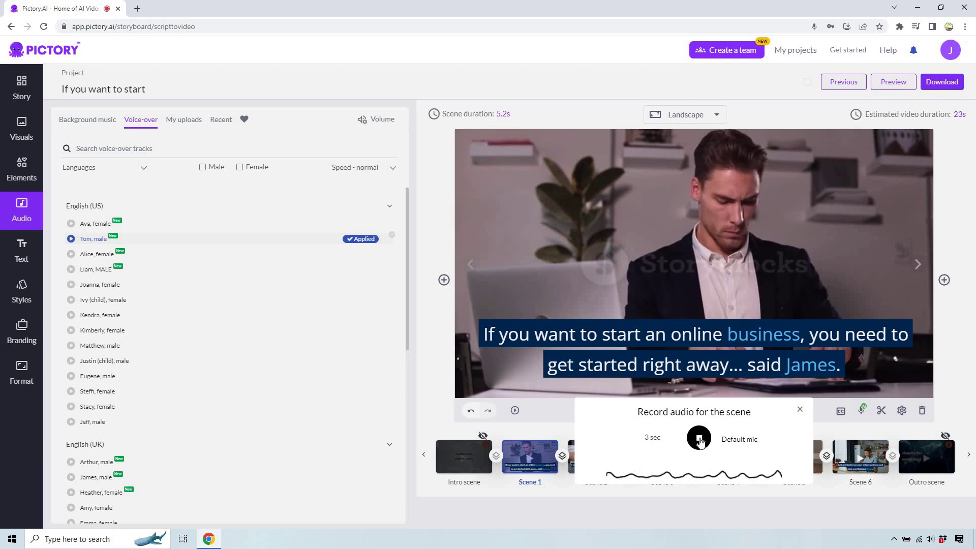
{"action": "left_click", "coordinate": [699, 438]}
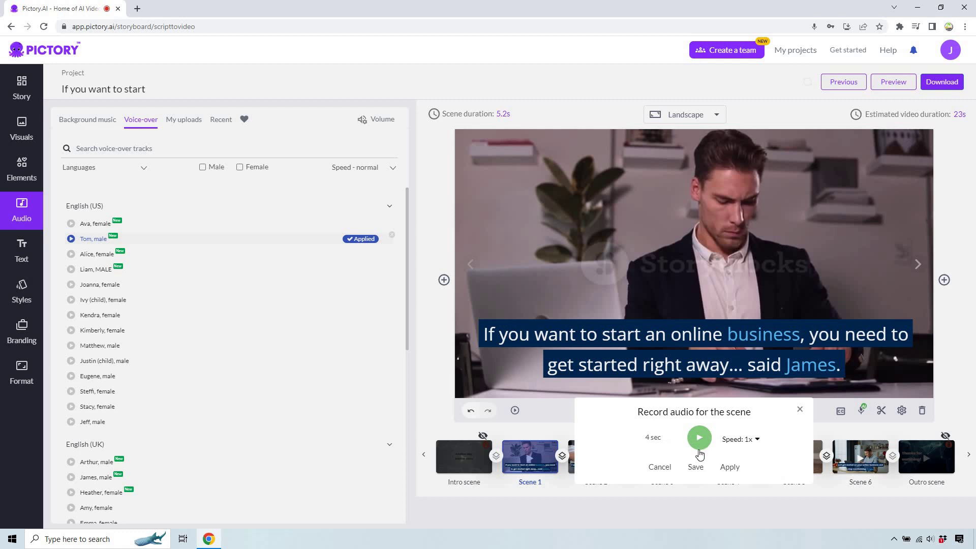
{"action": "left_click", "coordinate": [696, 467]}
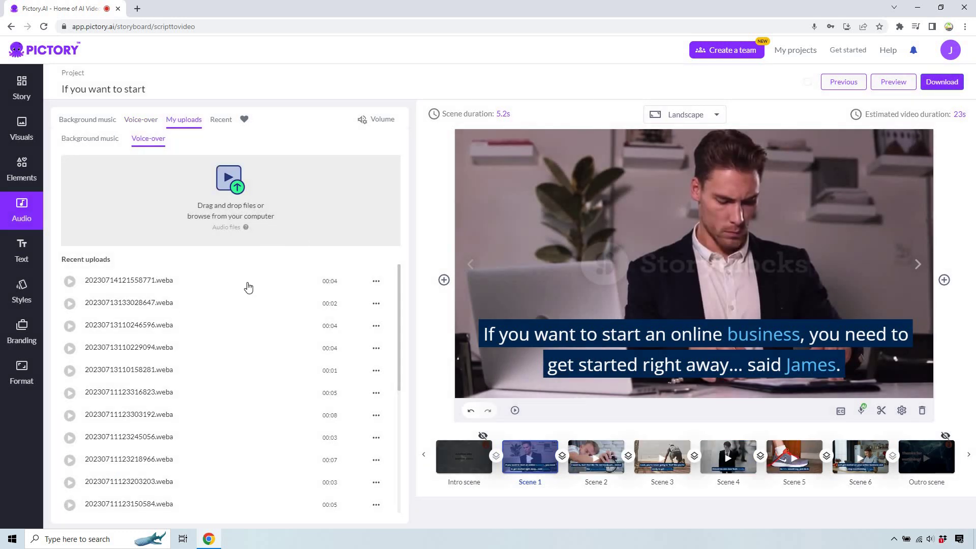
{"action": "mouse_move", "coordinate": [246, 287]}
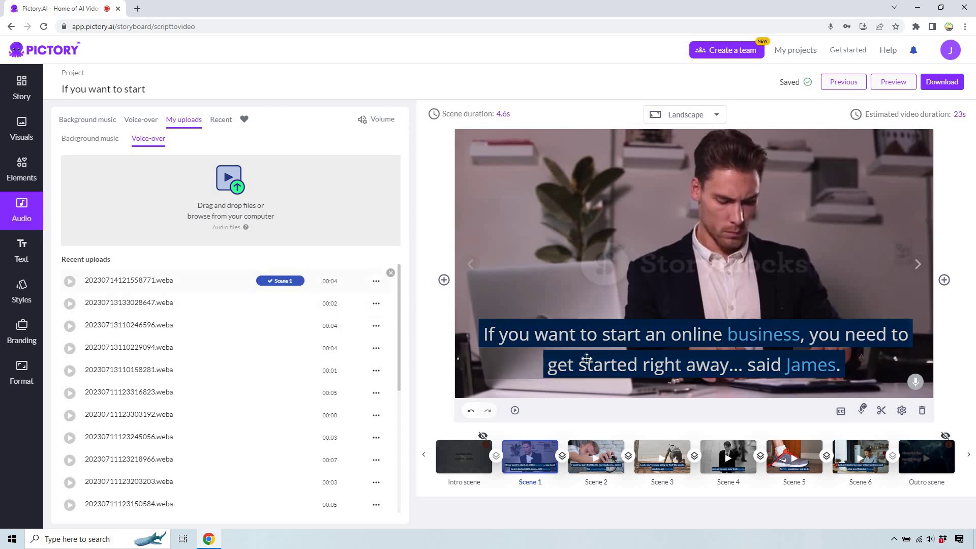
Raise the speaker volume and preview the video to hear Scene 1's new narration
{"action": "left_click", "coordinate": [930, 538]}
{"action": "scroll", "coordinate": [925, 488], "scroll_direction": "up", "scroll_amount": 4}
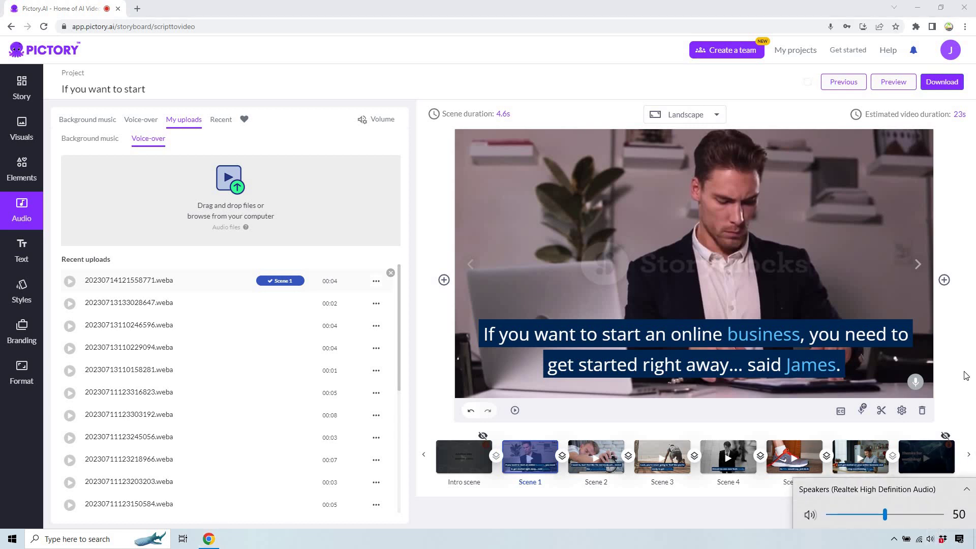
{"action": "left_click", "coordinate": [604, 387]}
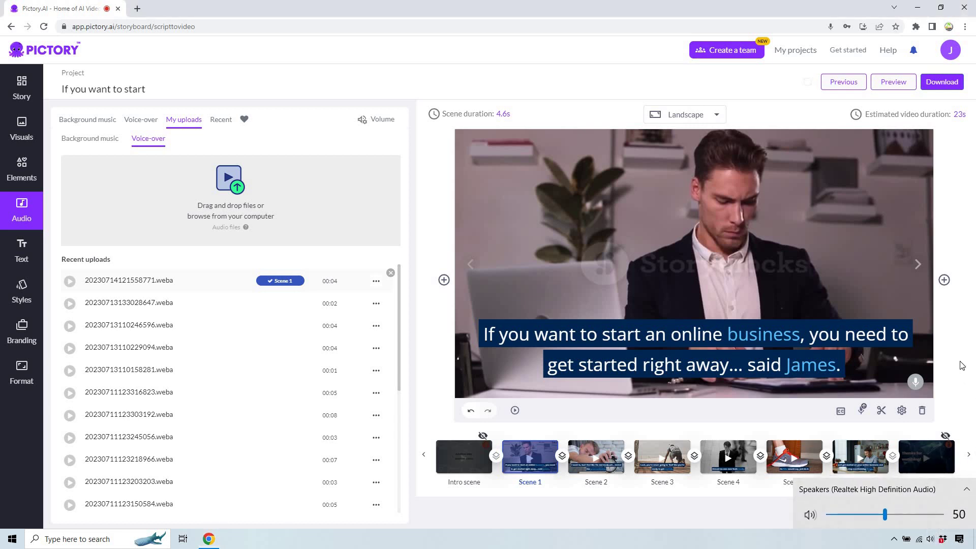
{"action": "left_click", "coordinate": [515, 410]}
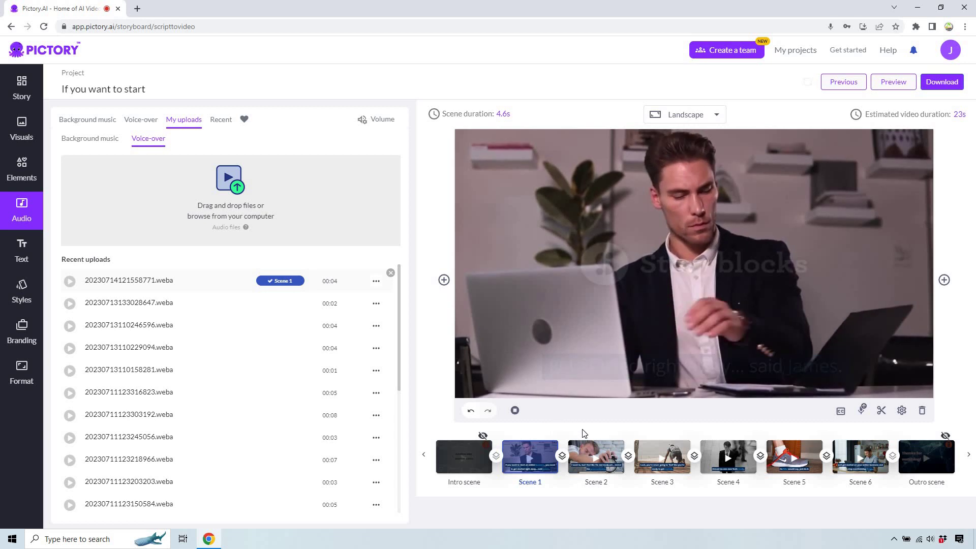
Switch to Scene 2, set the speaker volume to 60, and preview its procrastinator-caption clip
{"action": "left_click", "coordinate": [612, 449]}
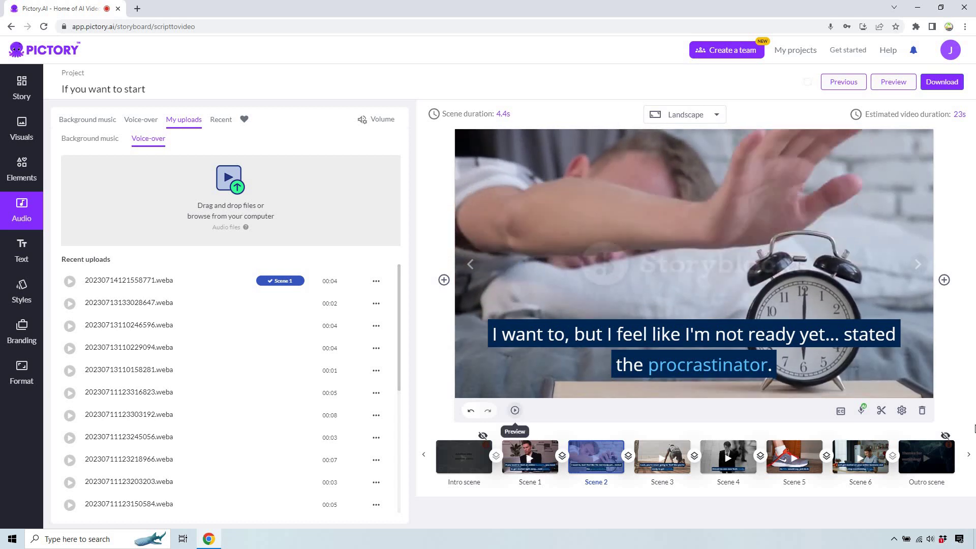
{"action": "left_click", "coordinate": [929, 539]}
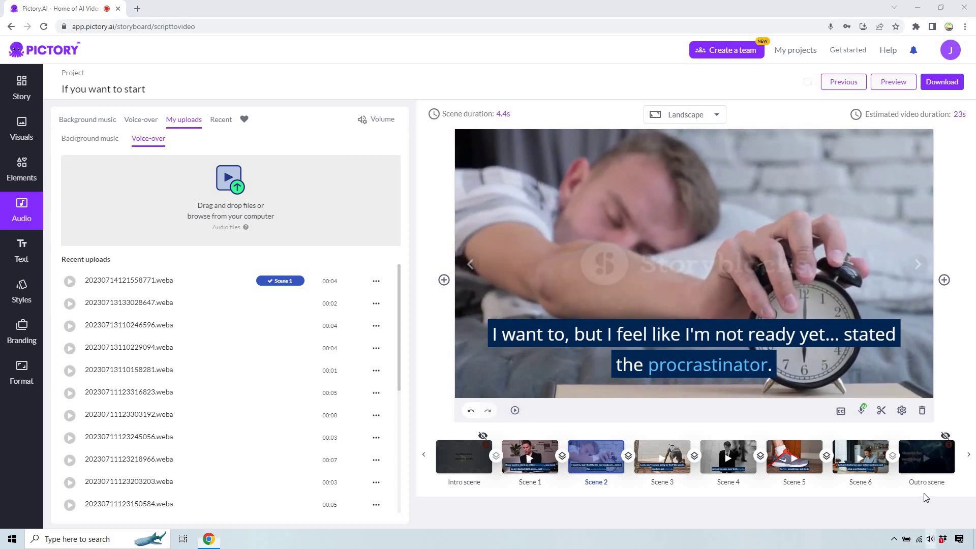
{"action": "left_click", "coordinate": [895, 514]}
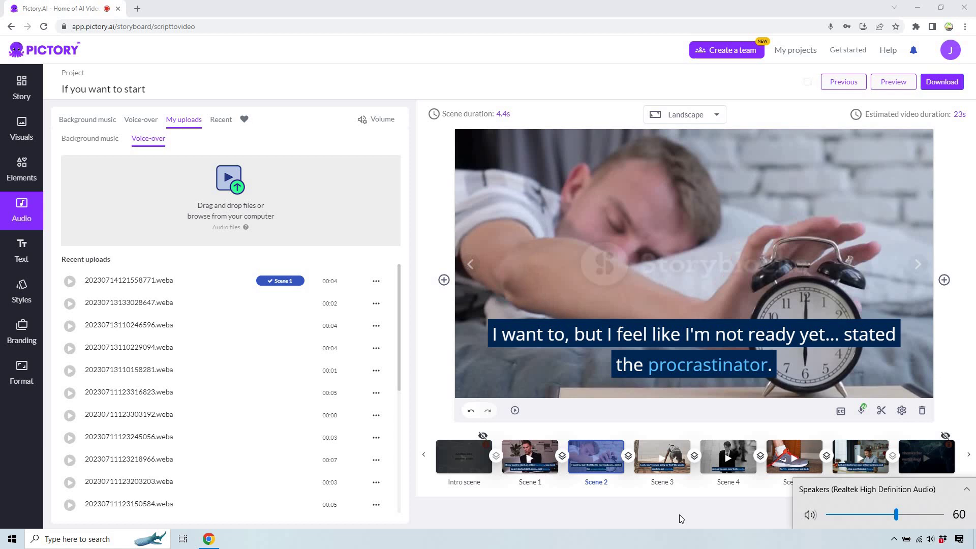
{"action": "left_click", "coordinate": [679, 514]}
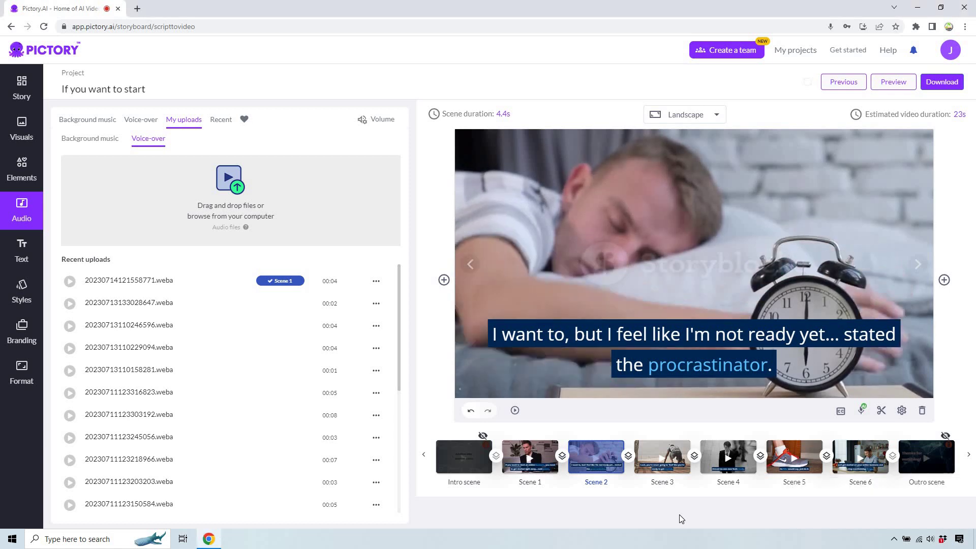
{"action": "left_click", "coordinate": [515, 410]}
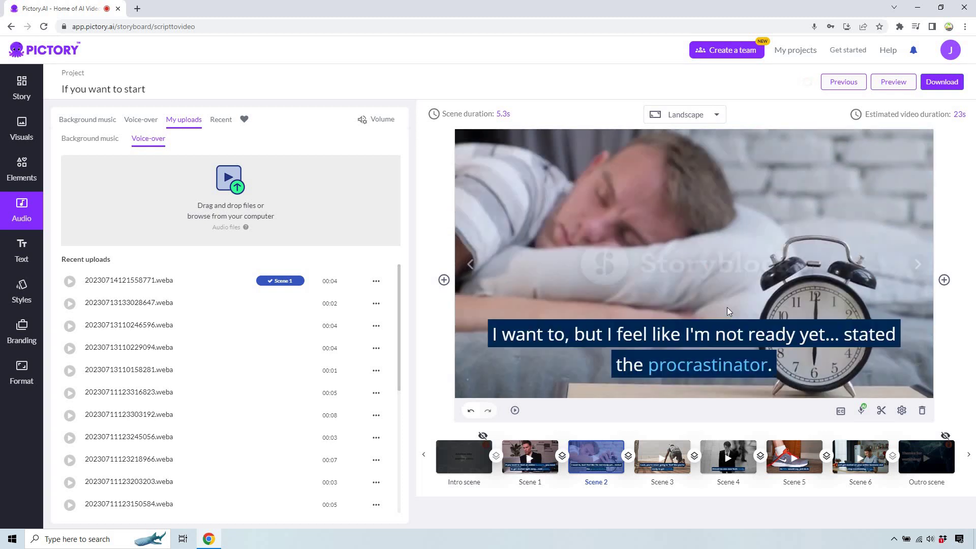
Record and save a 3-second voice-over for Scene 3, shortening it to 3.1s
{"action": "left_click", "coordinate": [663, 453]}
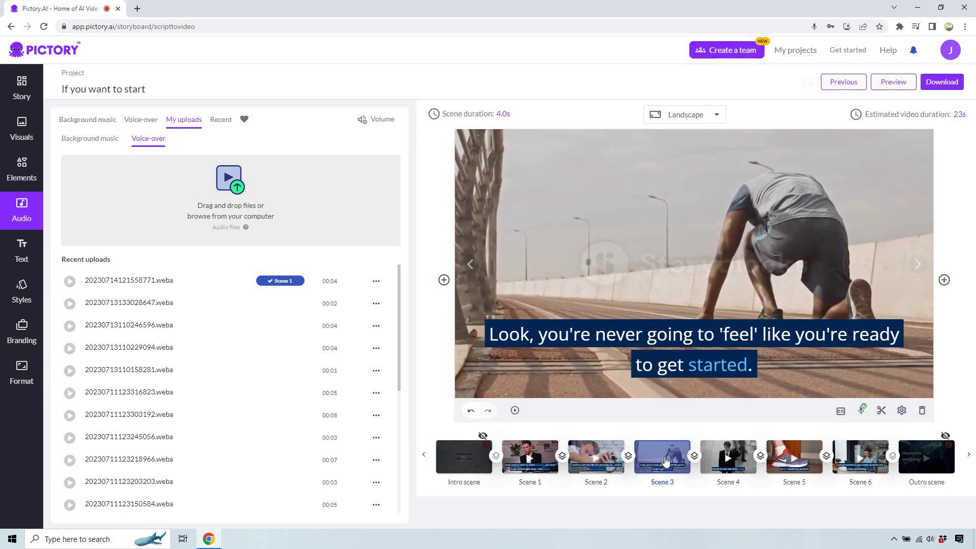
{"action": "left_click", "coordinate": [861, 410]}
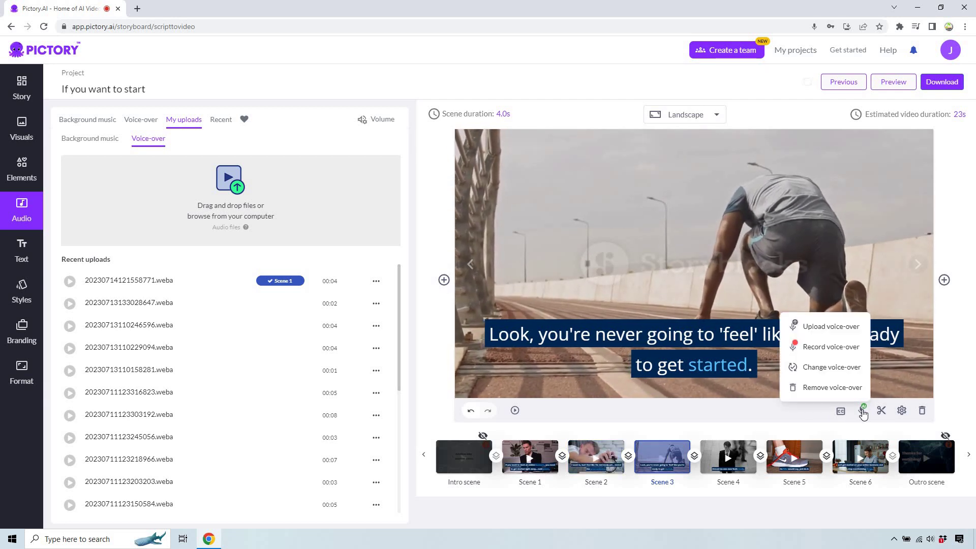
{"action": "left_click", "coordinate": [846, 347]}
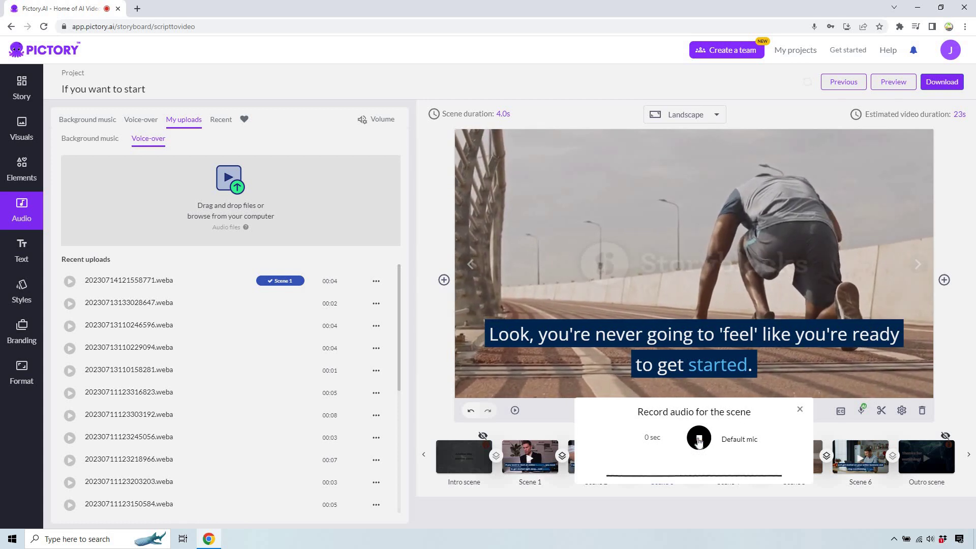
{"action": "left_click", "coordinate": [699, 438]}
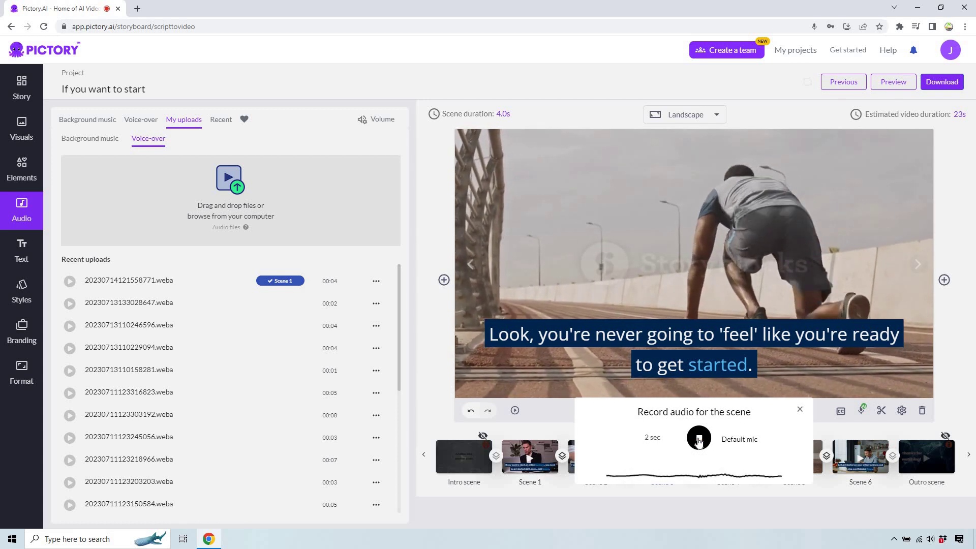
{"action": "left_click", "coordinate": [699, 438]}
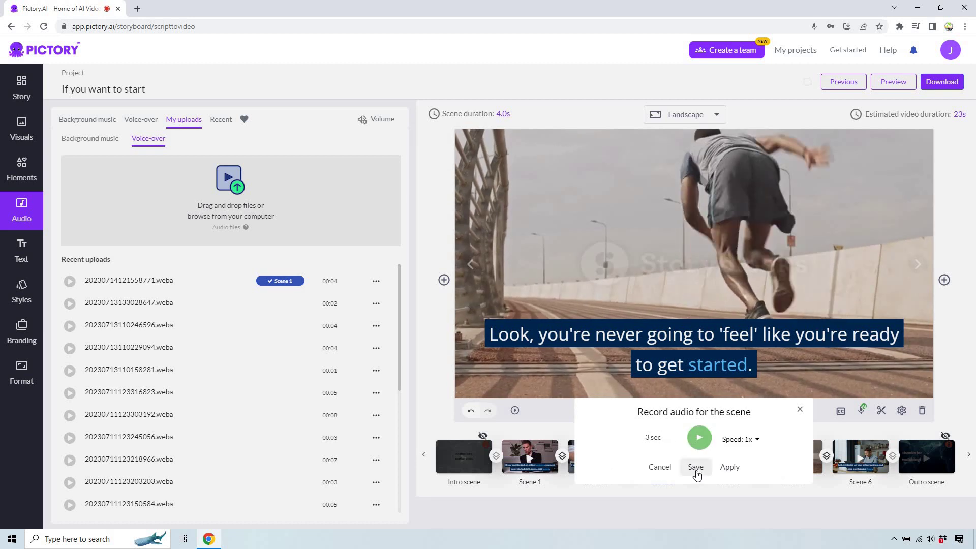
{"action": "left_click", "coordinate": [696, 472]}
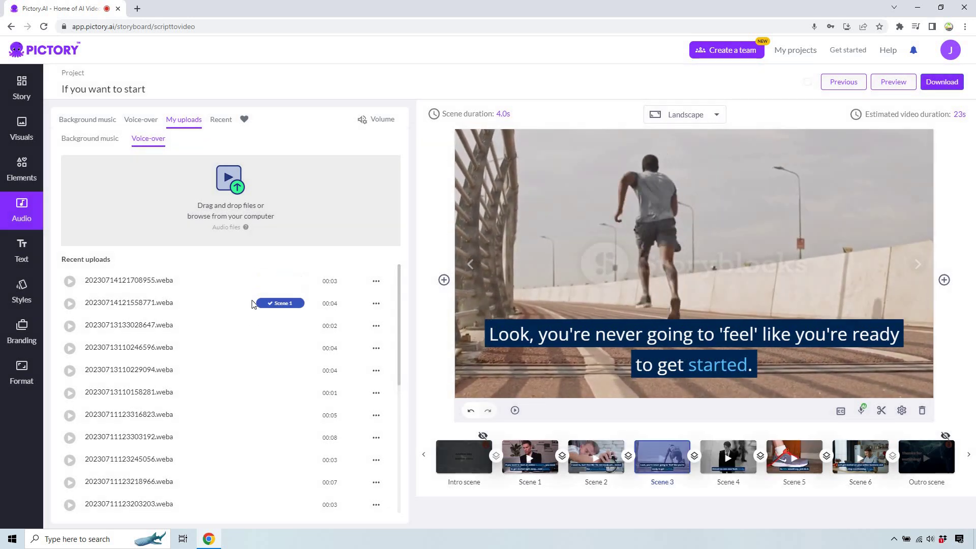
{"action": "mouse_move", "coordinate": [230, 286]}
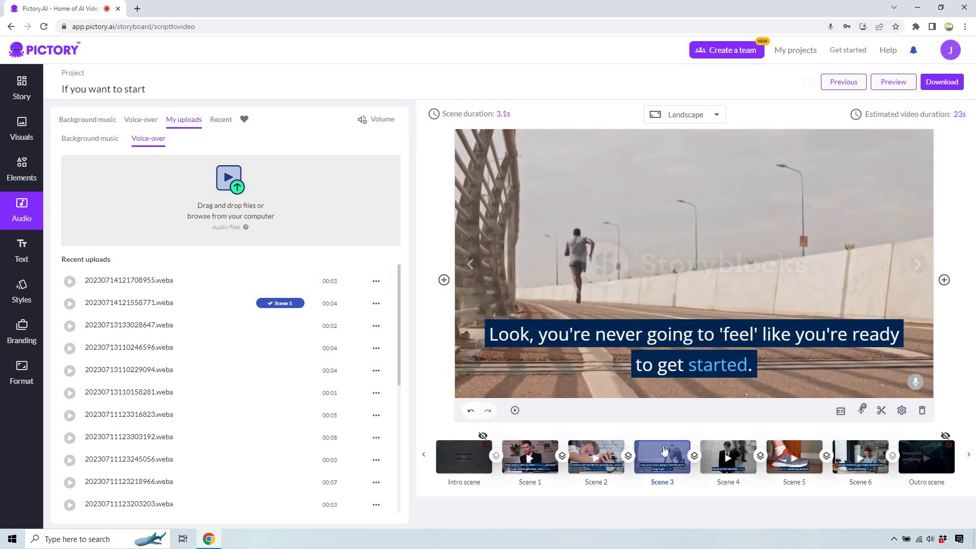
Record and save a 2-second voice-over for Scene 4, lengthening it to 2.3s
{"action": "left_click", "coordinate": [756, 450]}
{"action": "left_click", "coordinate": [861, 410]}
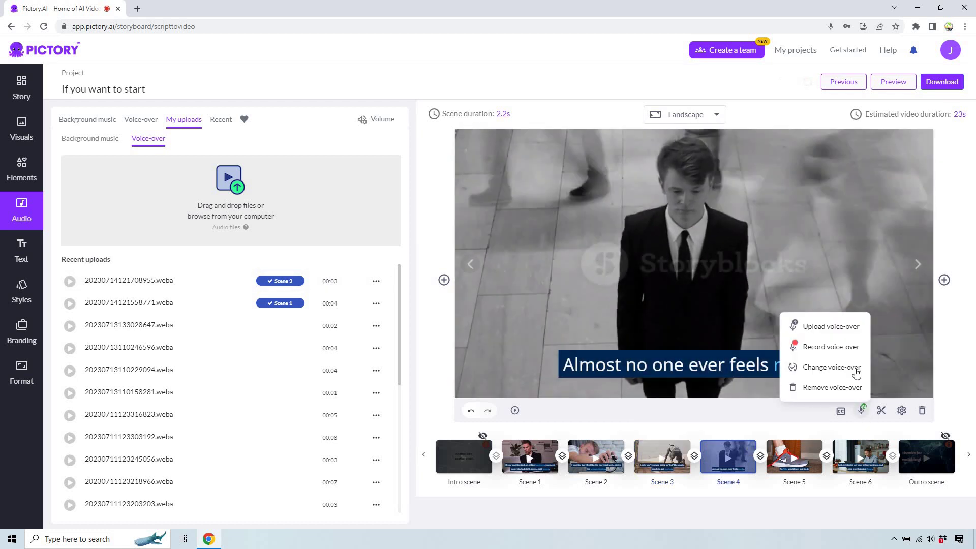
{"action": "left_click", "coordinate": [830, 347]}
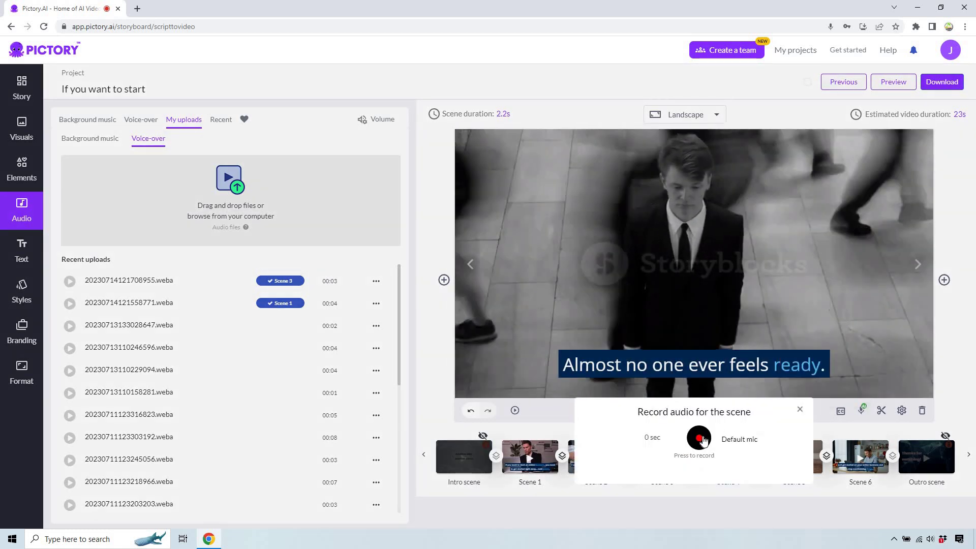
{"action": "left_click", "coordinate": [699, 438]}
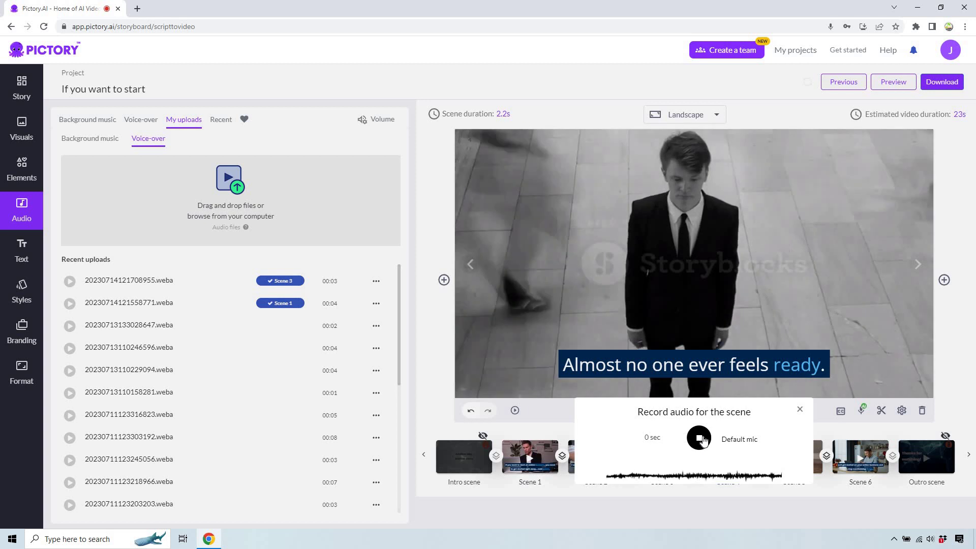
{"action": "left_click", "coordinate": [699, 438]}
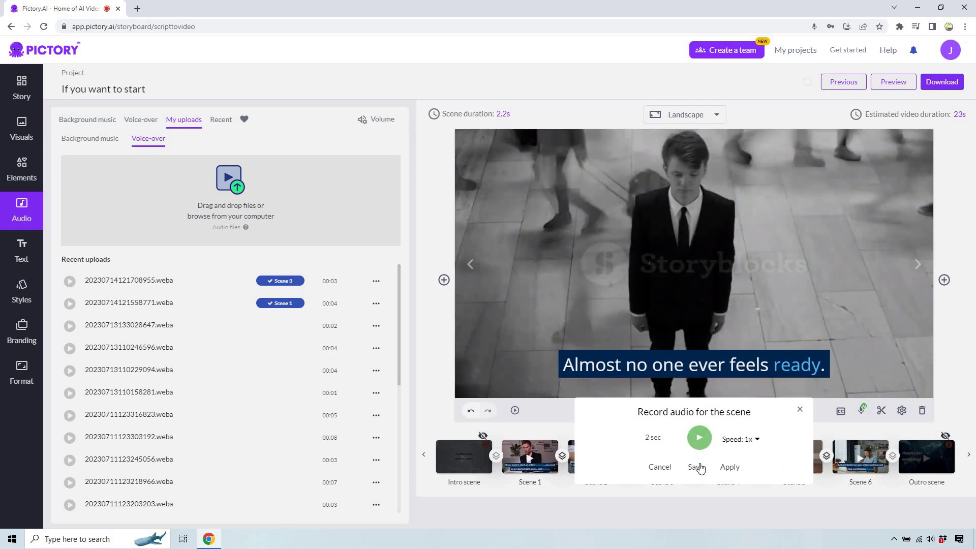
{"action": "left_click", "coordinate": [696, 467]}
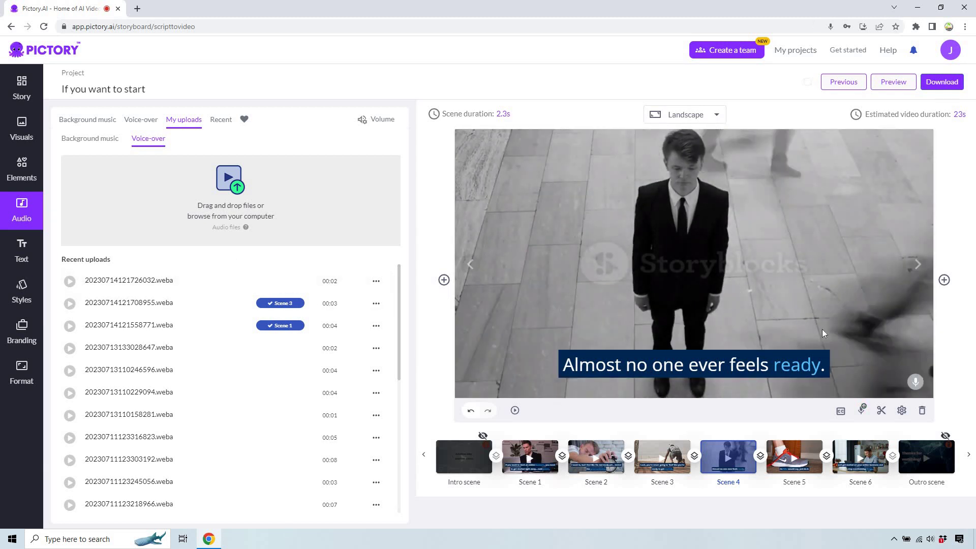
Record and save a 2-second voice-over for Scene 5, the 'just do it' line, running 2.6s
{"action": "left_click", "coordinate": [806, 454]}
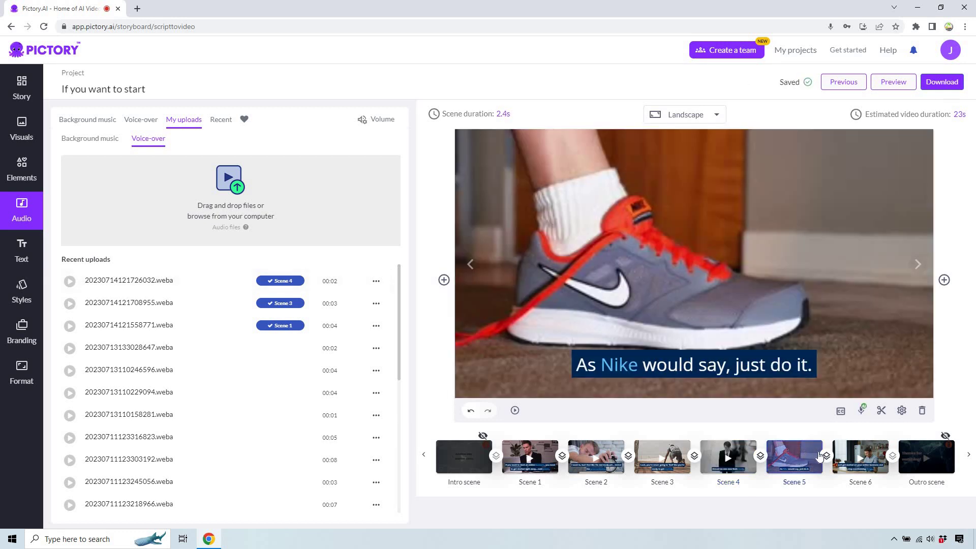
{"action": "left_click", "coordinate": [863, 412]}
{"action": "left_click", "coordinate": [851, 344]}
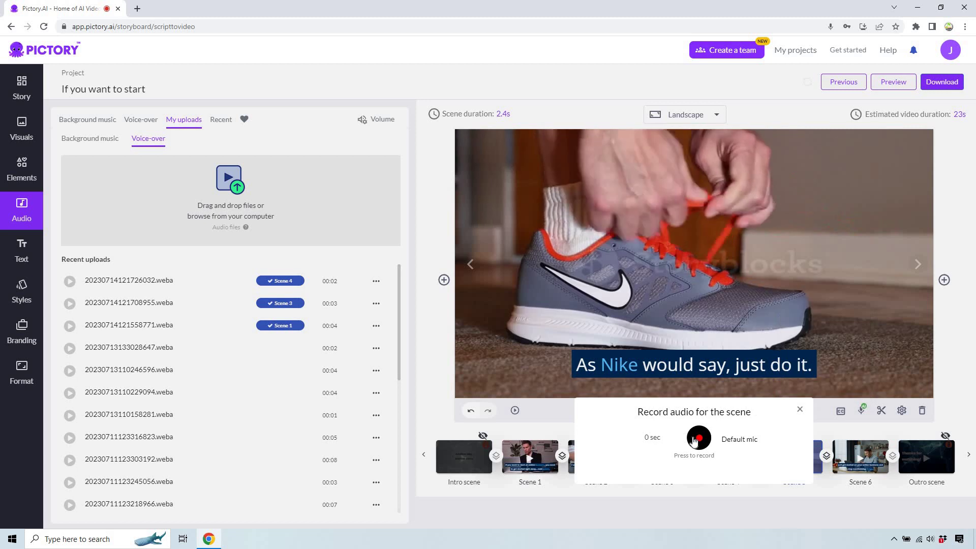
{"action": "left_click", "coordinate": [696, 440]}
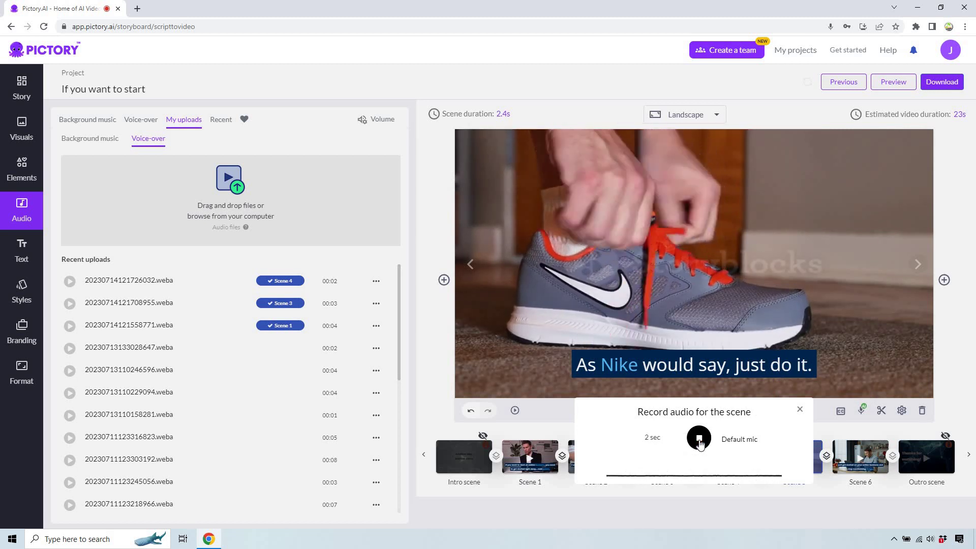
{"action": "left_click", "coordinate": [699, 442]}
{"action": "left_click", "coordinate": [695, 527]}
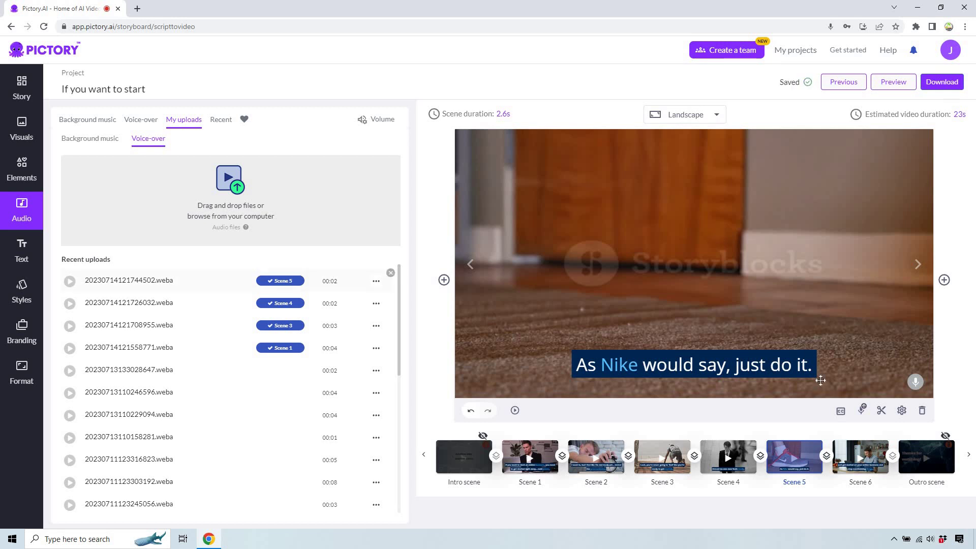
{"action": "left_click", "coordinate": [865, 454]}
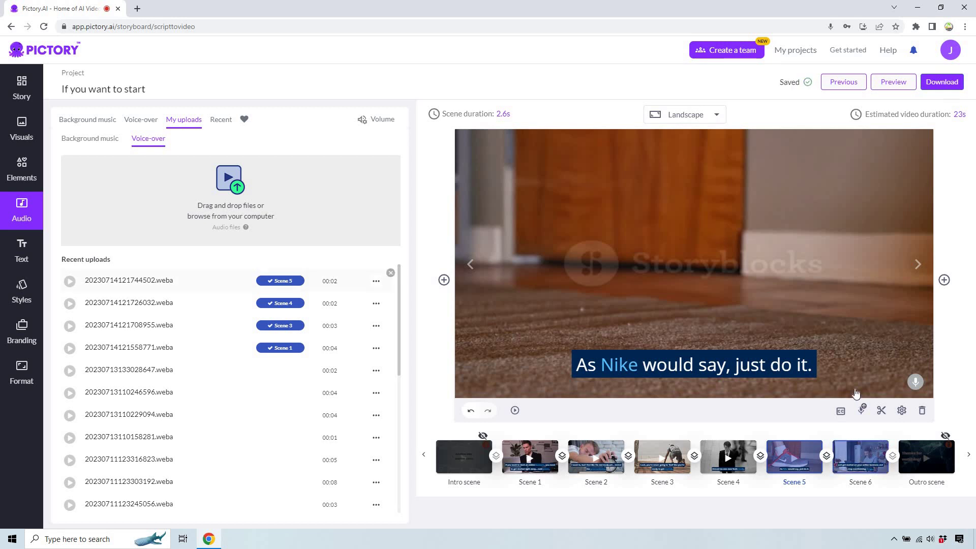
Record, save and apply a 3-second voice-over to Scene 6, making the video 21s
{"action": "left_click", "coordinate": [862, 410]}
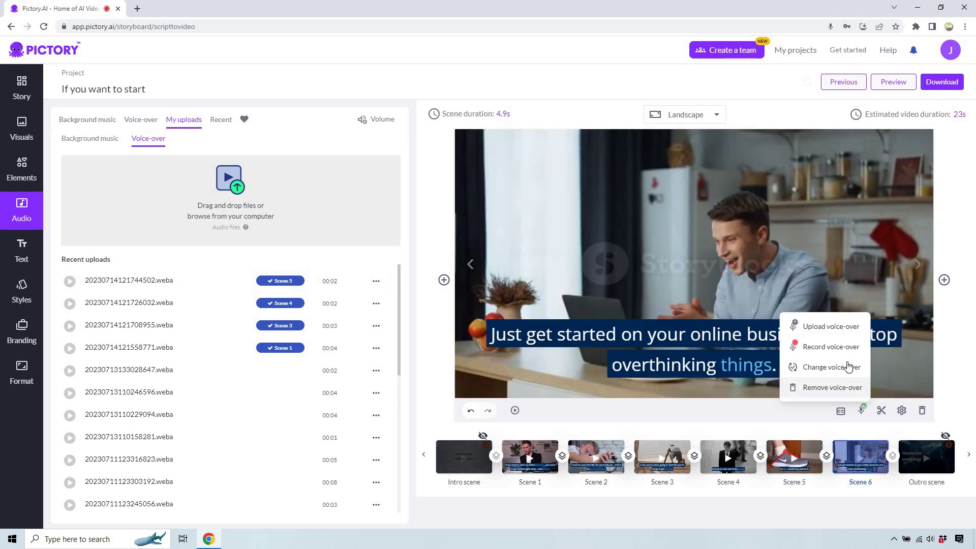
{"action": "left_click", "coordinate": [861, 410]}
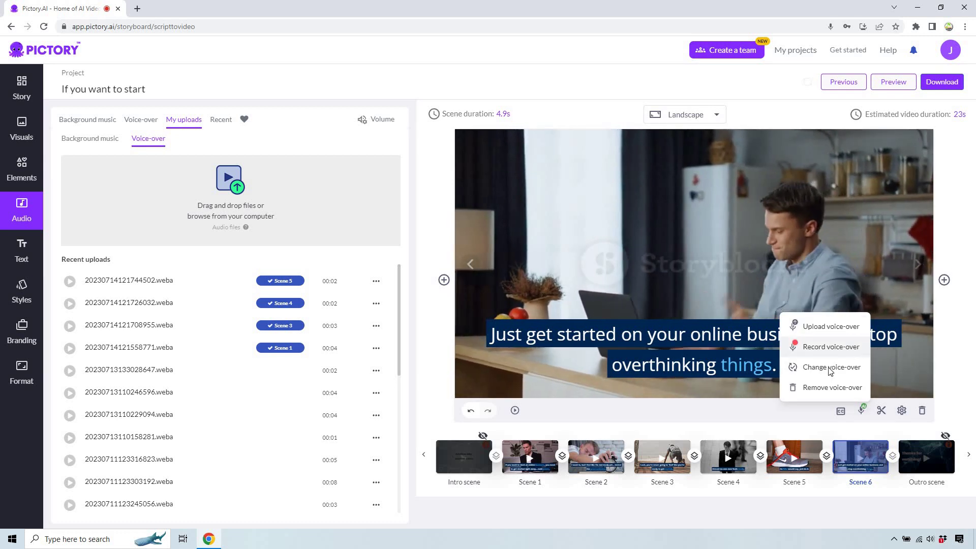
{"action": "left_click", "coordinate": [843, 347]}
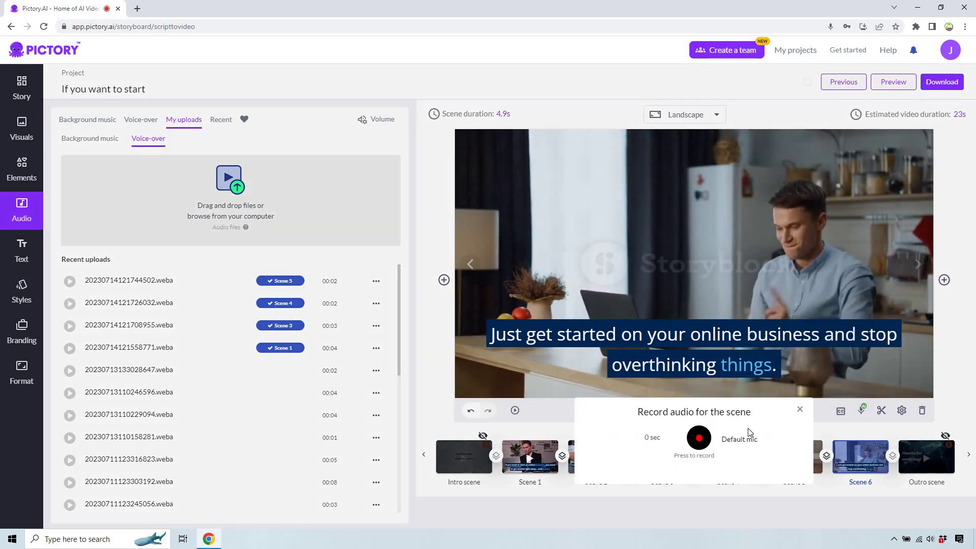
{"action": "left_click", "coordinate": [699, 438]}
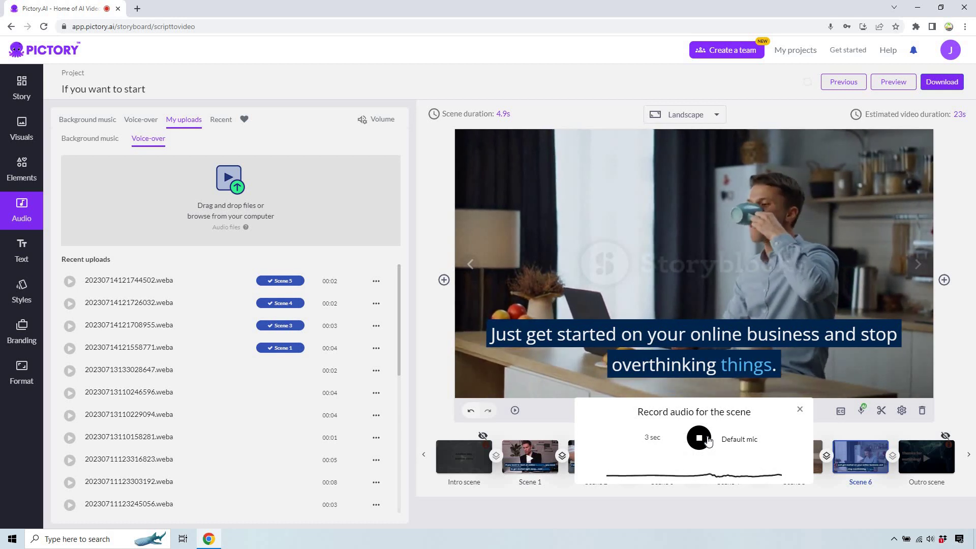
{"action": "left_click", "coordinate": [700, 438]}
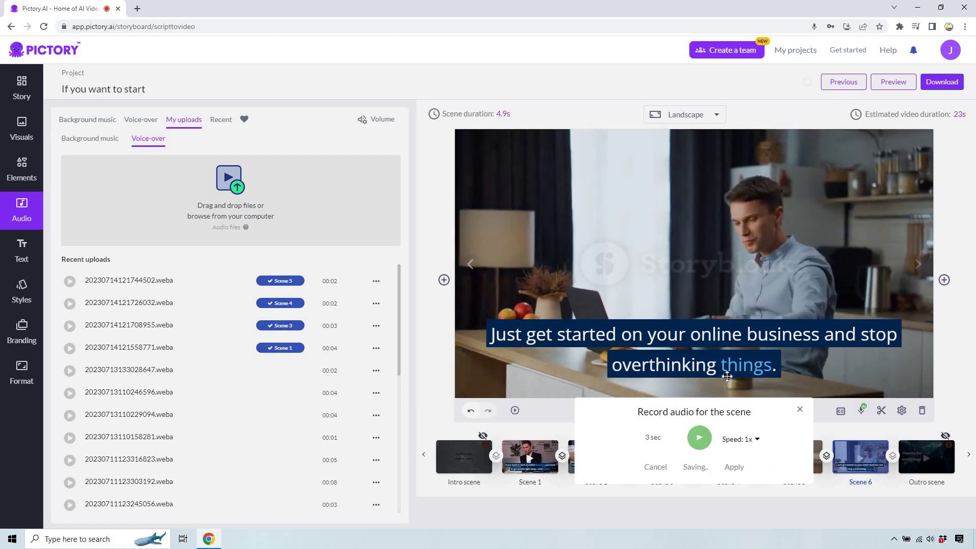
{"action": "left_click", "coordinate": [710, 470]}
{"action": "left_click", "coordinate": [226, 281]}
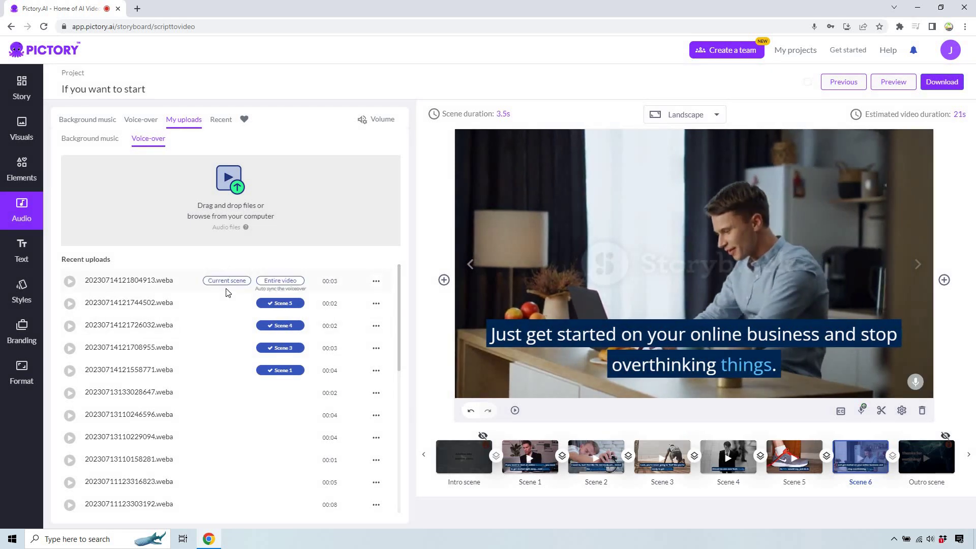
Raise the system speaker volume to 70 and watch the full 21-second preview
{"action": "left_click", "coordinate": [930, 539]}
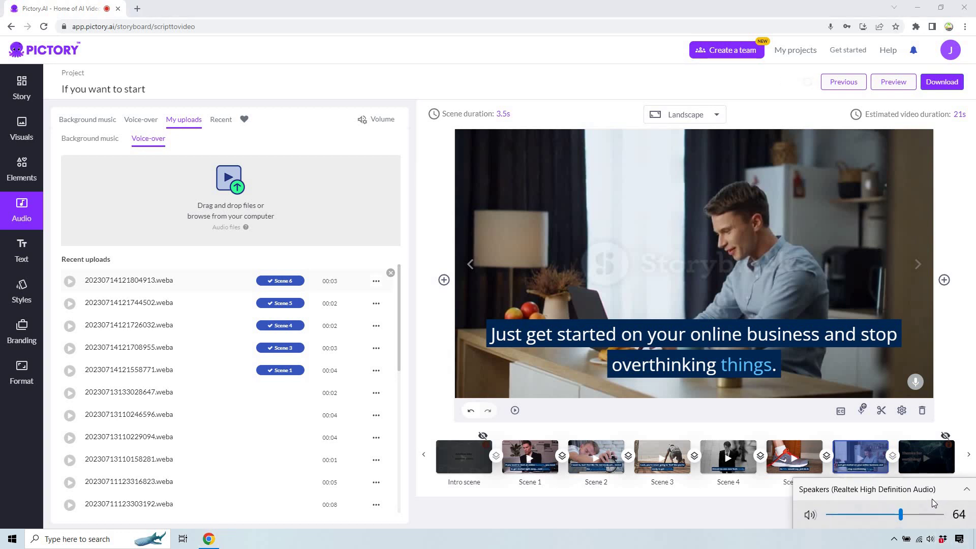
{"action": "scroll", "coordinate": [932, 498], "scroll_direction": "up", "scroll_amount": 3}
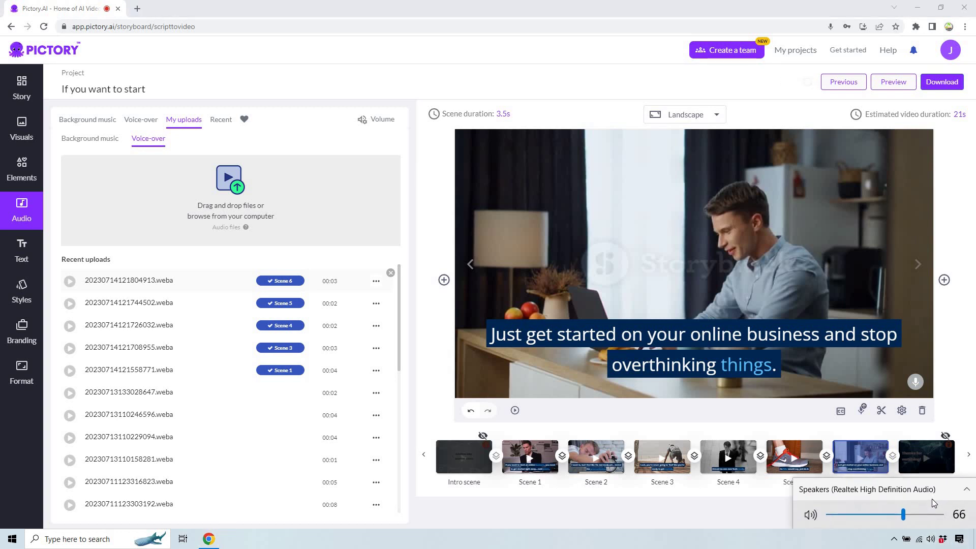
{"action": "left_click", "coordinate": [735, 511]}
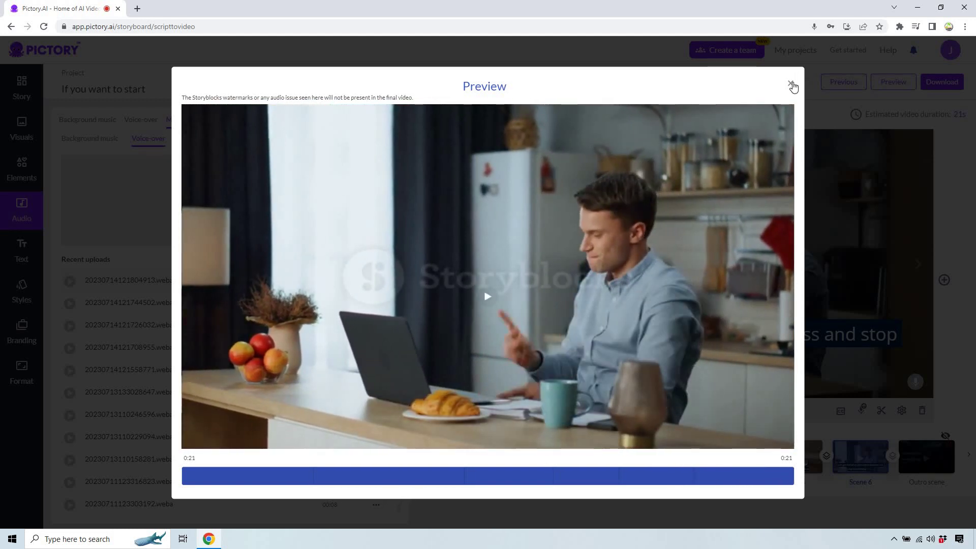
Close the finished 21-second preview window
{"action": "left_click", "coordinate": [790, 83]}
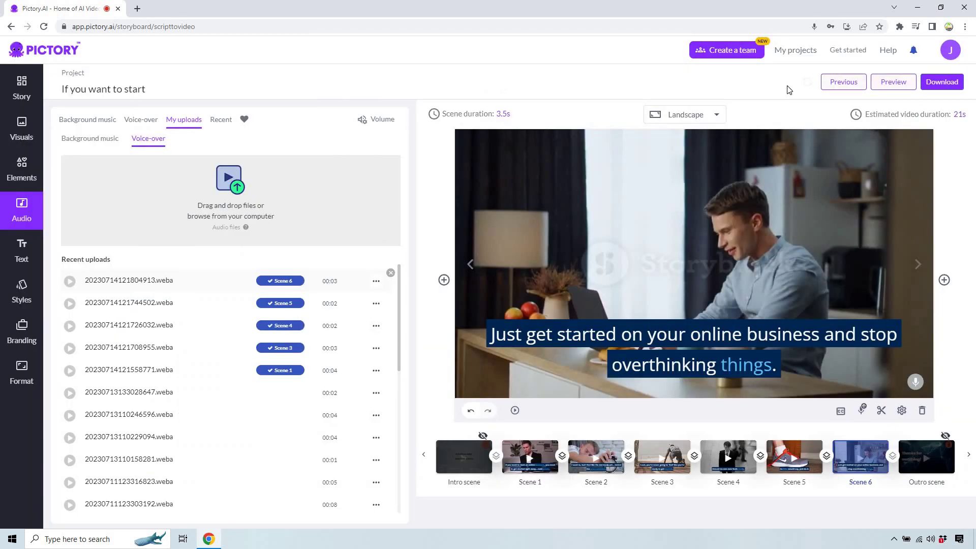